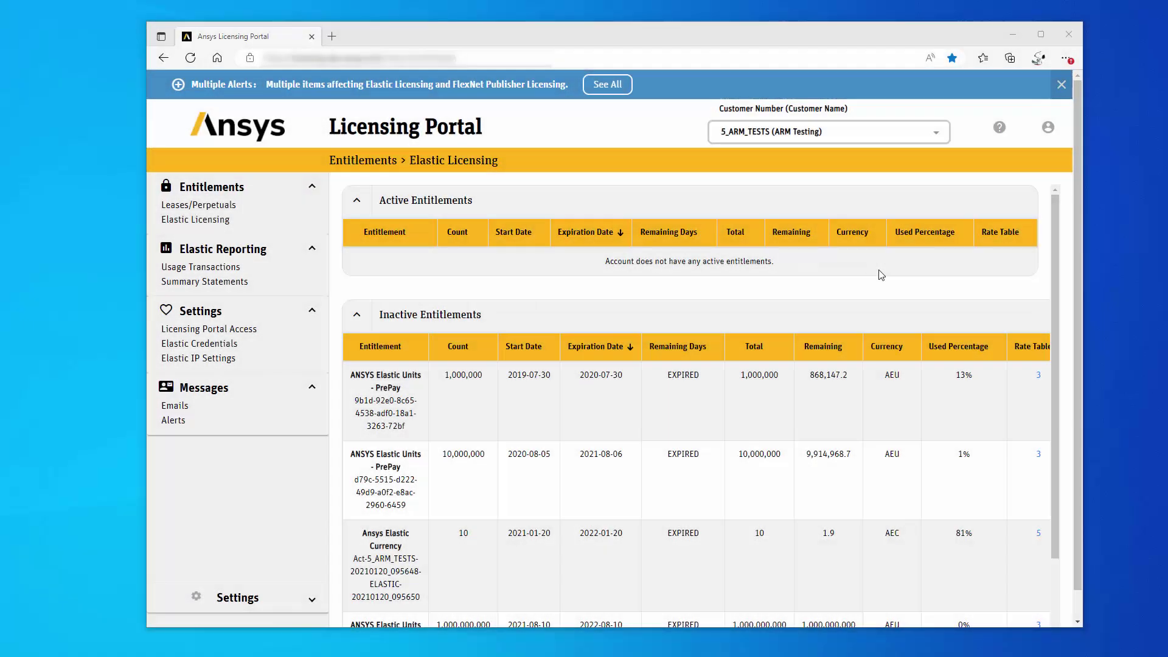
Make Demo_Customer01 the active account and go to the Activate Entitlements page
left_click(924, 141)
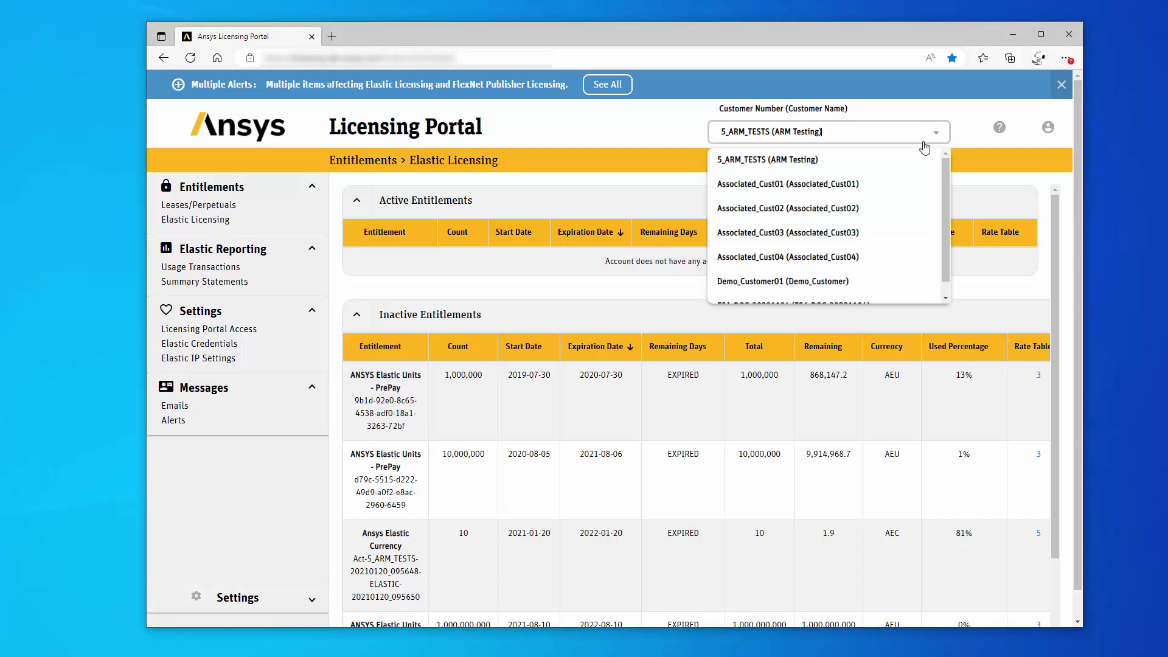
left_click(800, 283)
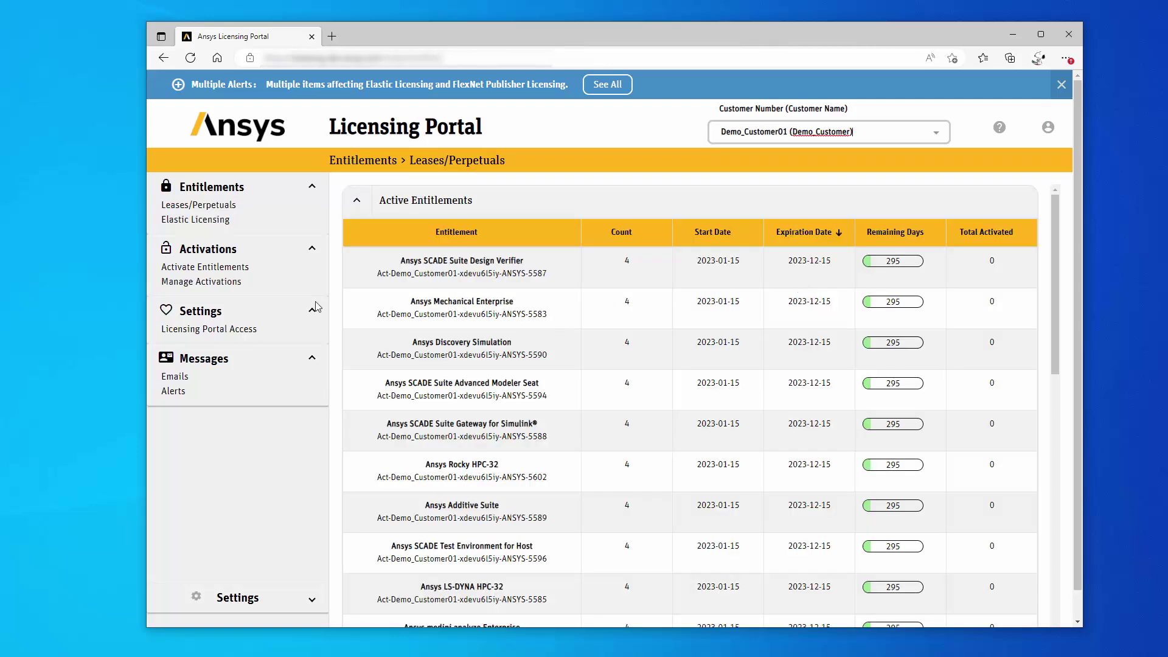
left_click(234, 269)
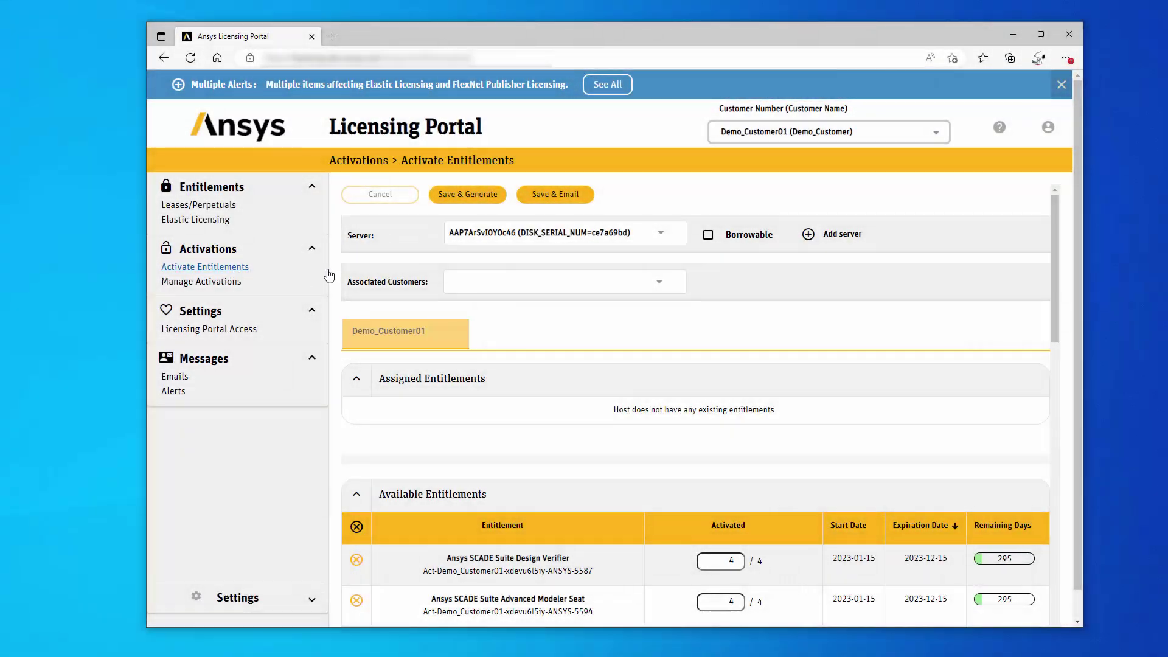
Add Associated_Cust01 and Associated_Cust02 as associated customers on the server host
left_click(659, 284)
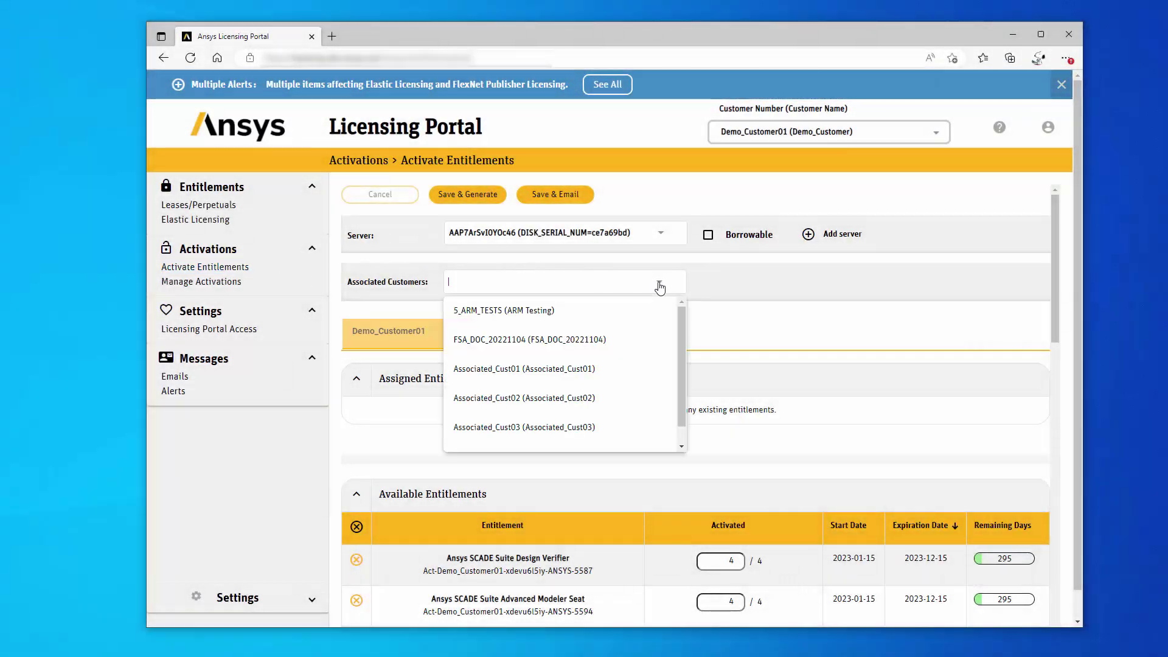
left_click(555, 372)
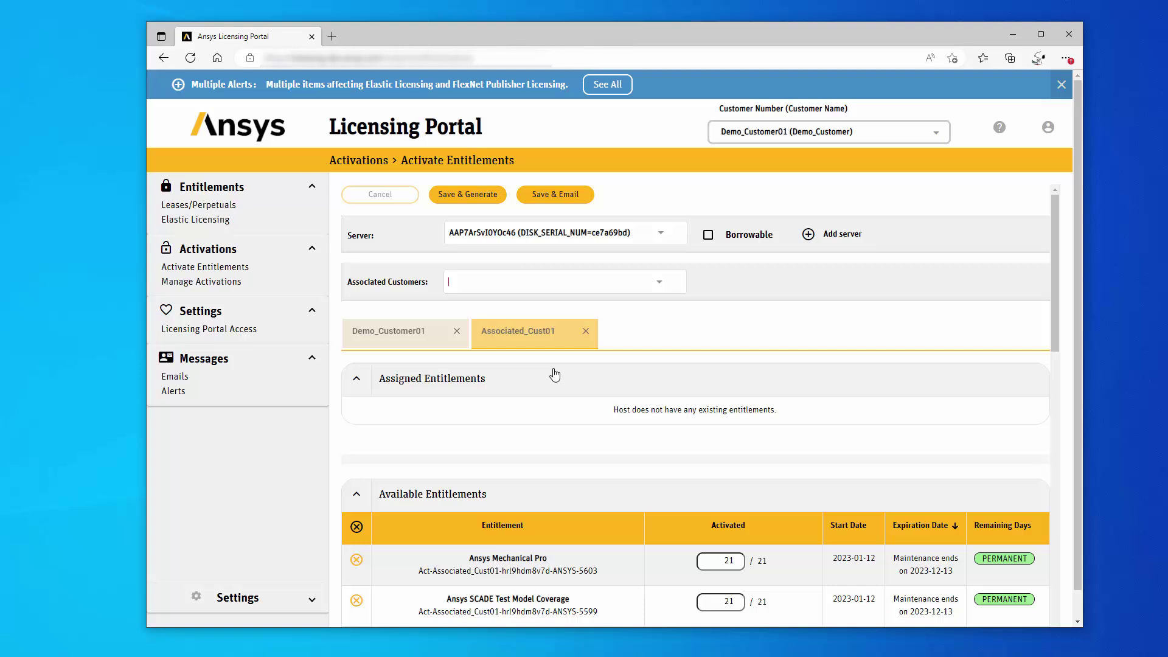
left_click(662, 285)
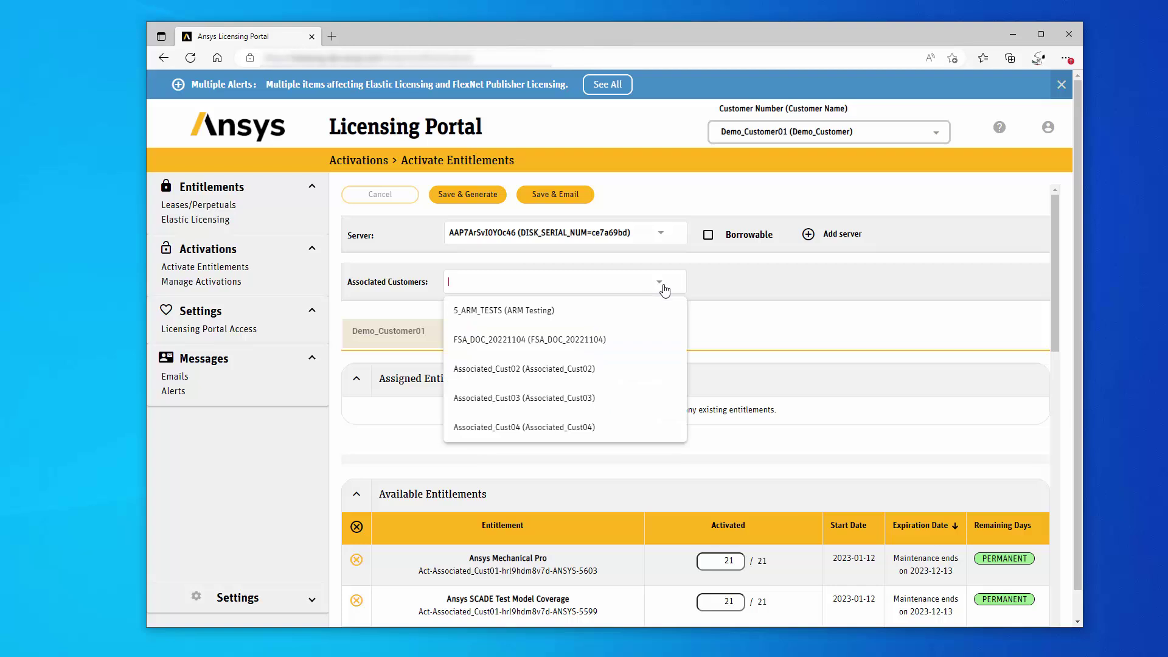
left_click(574, 381)
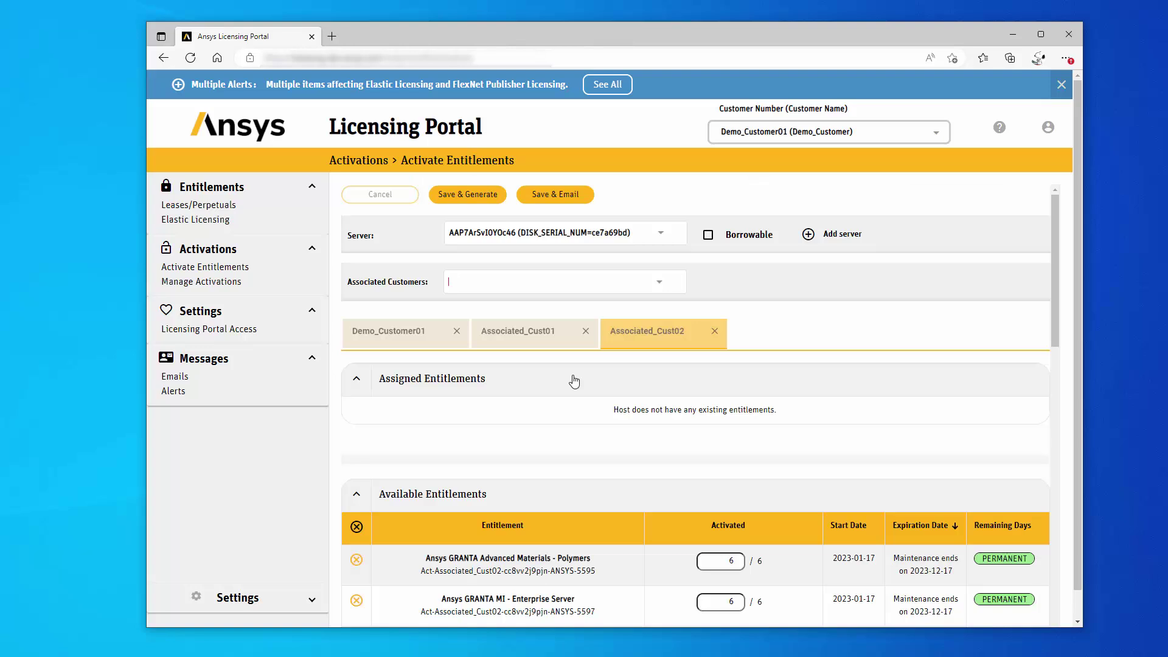
Limit the demo customer to SCADE Suite Design Verifier, Additive Suite and Mechanical Enterprise
left_click(429, 338)
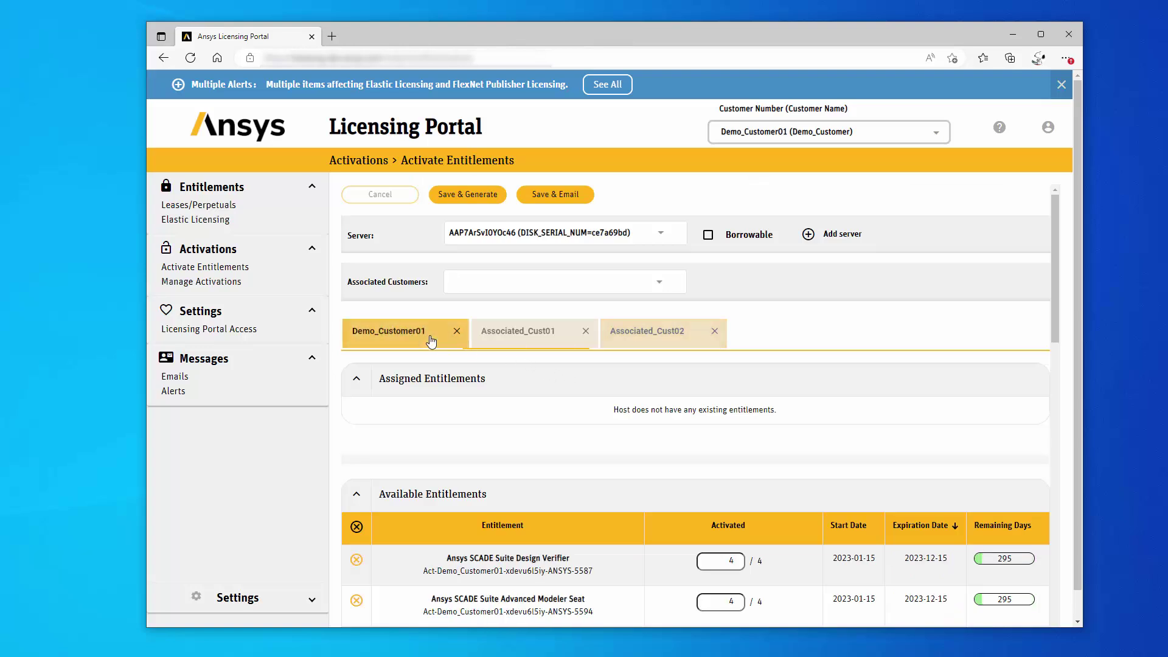
left_click(356, 527)
left_click(681, 565)
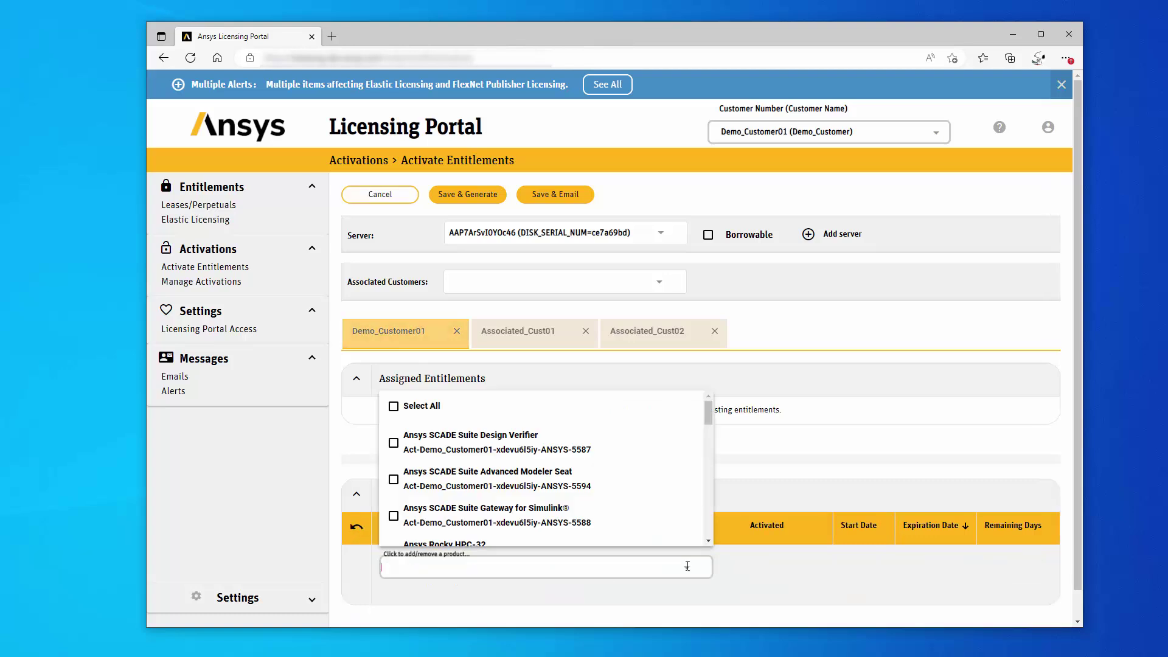
left_click(393, 443)
scroll(395, 481, "down", 2)
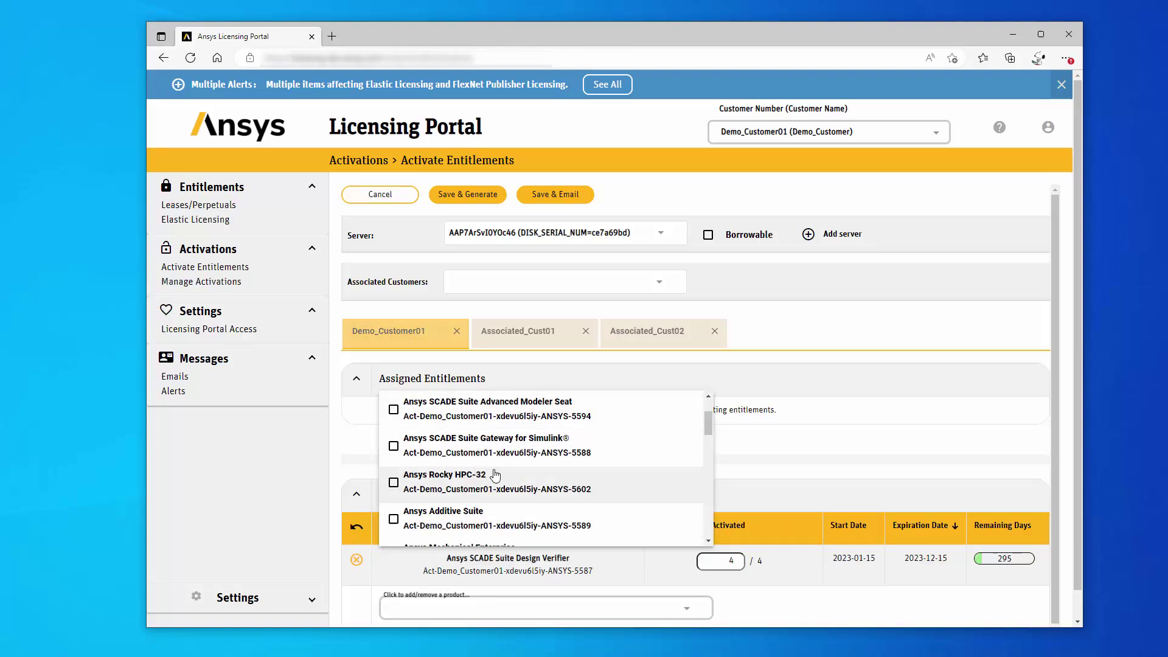
left_click(394, 496)
scroll(394, 483, "down", 2)
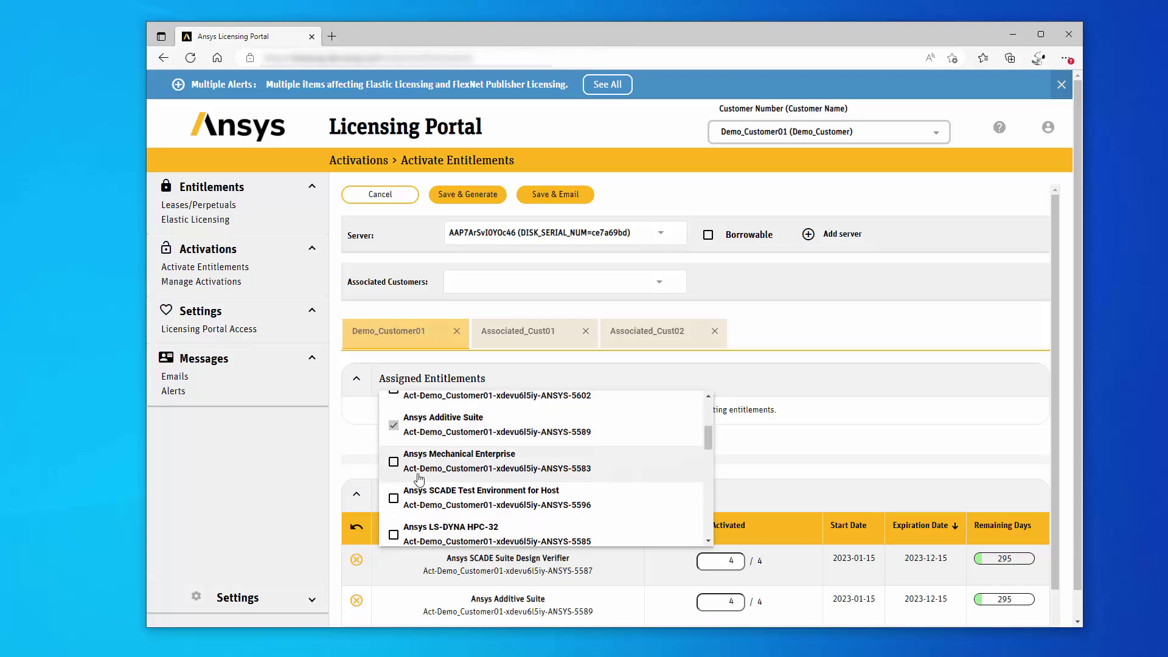
left_click(393, 465)
Limit Associated_Cust01 to Mechanical Pro, HPC Pack and Geometry Interface for SolidWorks
left_click(508, 336)
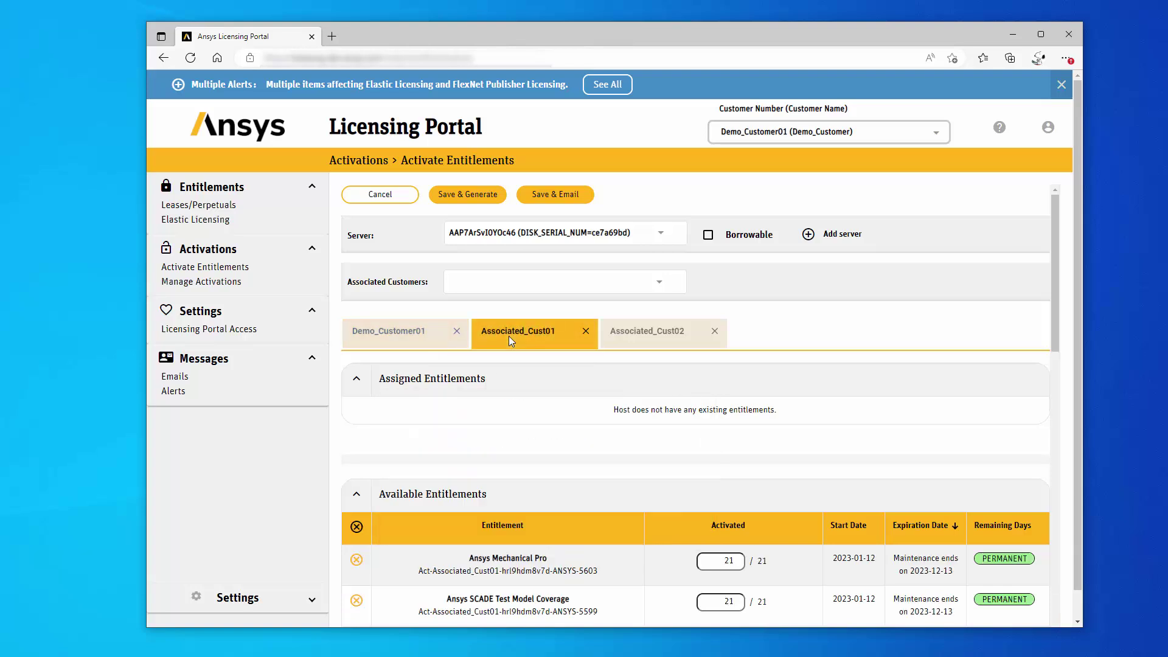
left_click(356, 528)
left_click(684, 567)
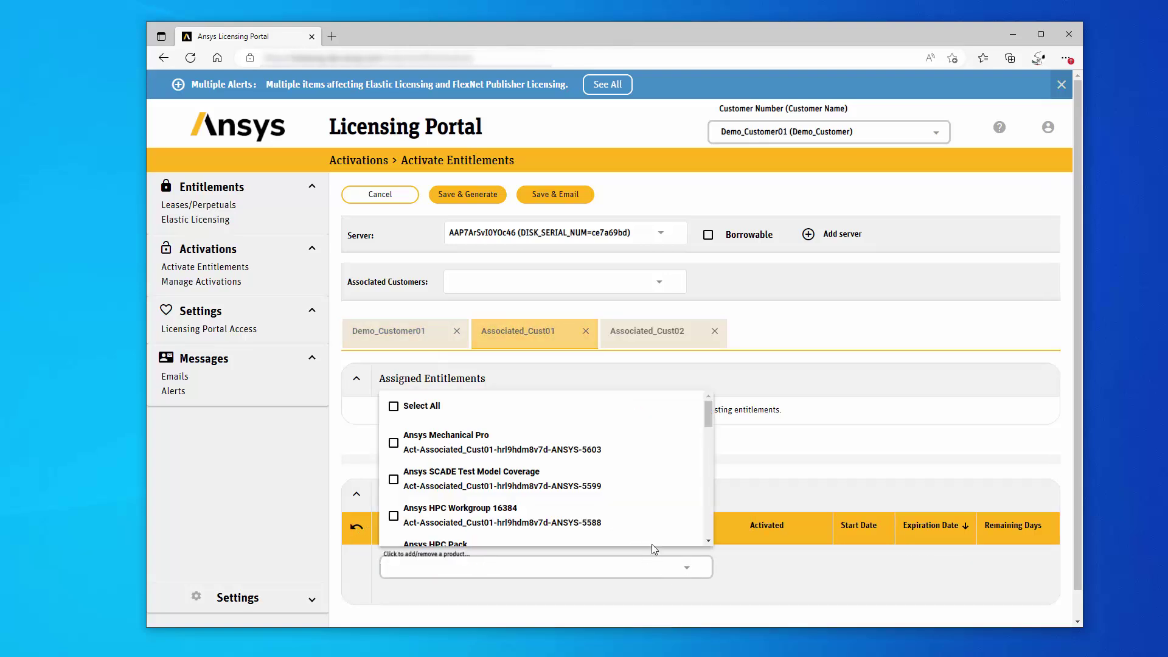
left_click(393, 443)
scroll(395, 462, "down", 1)
left_click(393, 530)
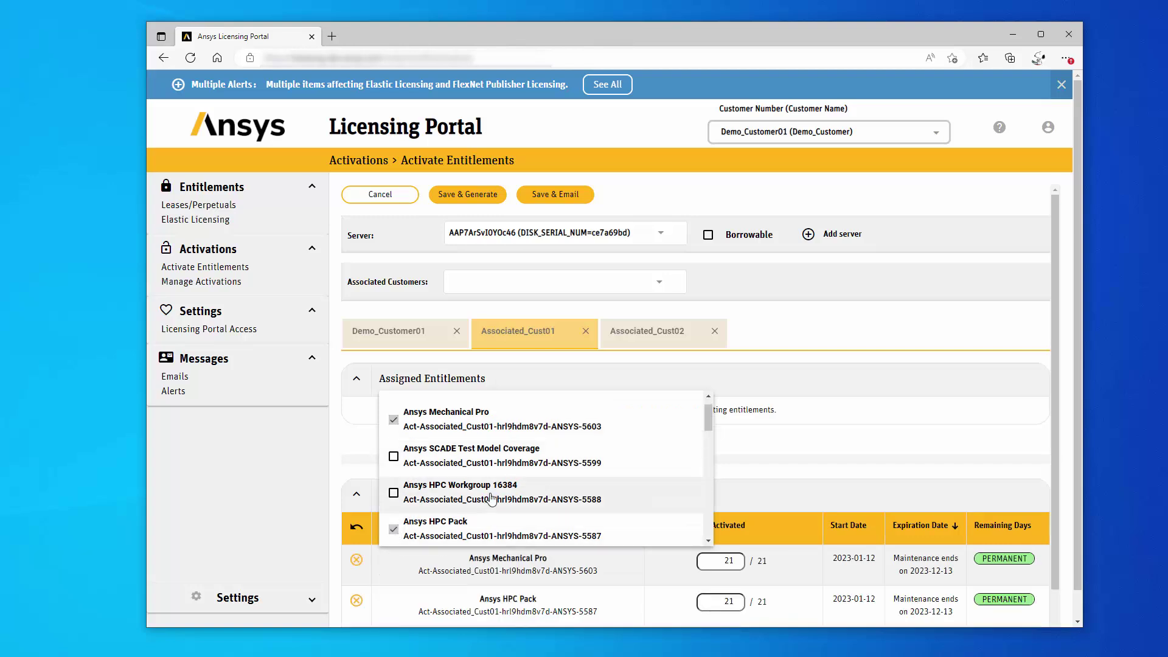
scroll(444, 496, "down", 3)
left_click(393, 496)
Limit Associated_Cust02 to GRANTA MI - Enterprise Server and Ansys Motion
left_click(644, 333)
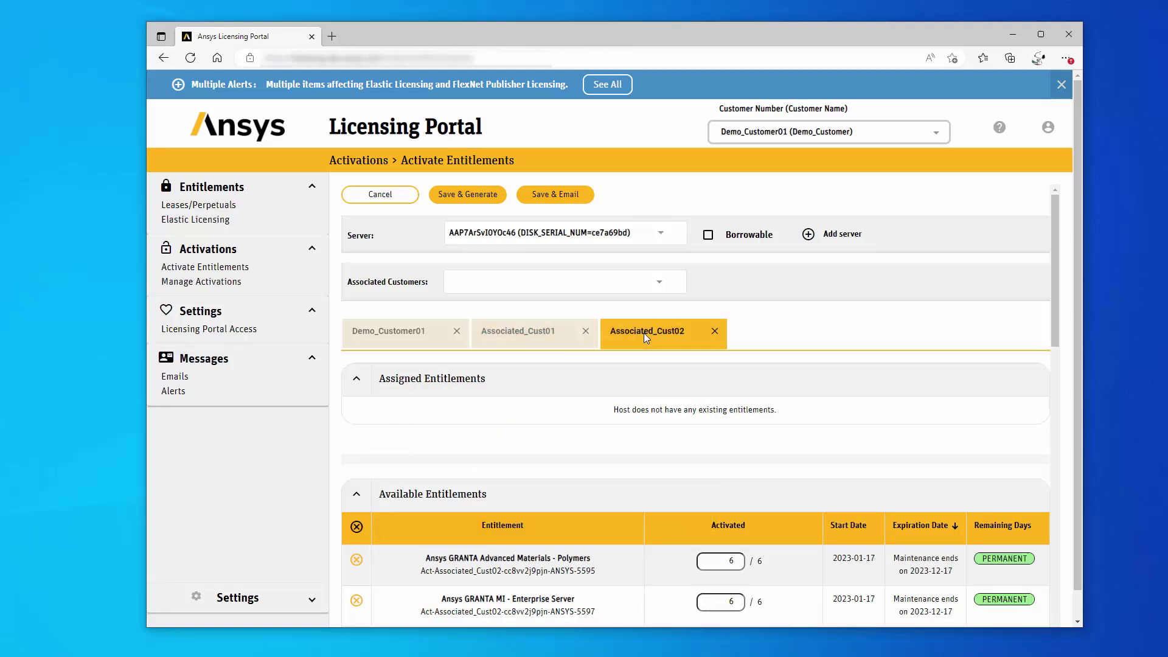
left_click(357, 526)
left_click(685, 566)
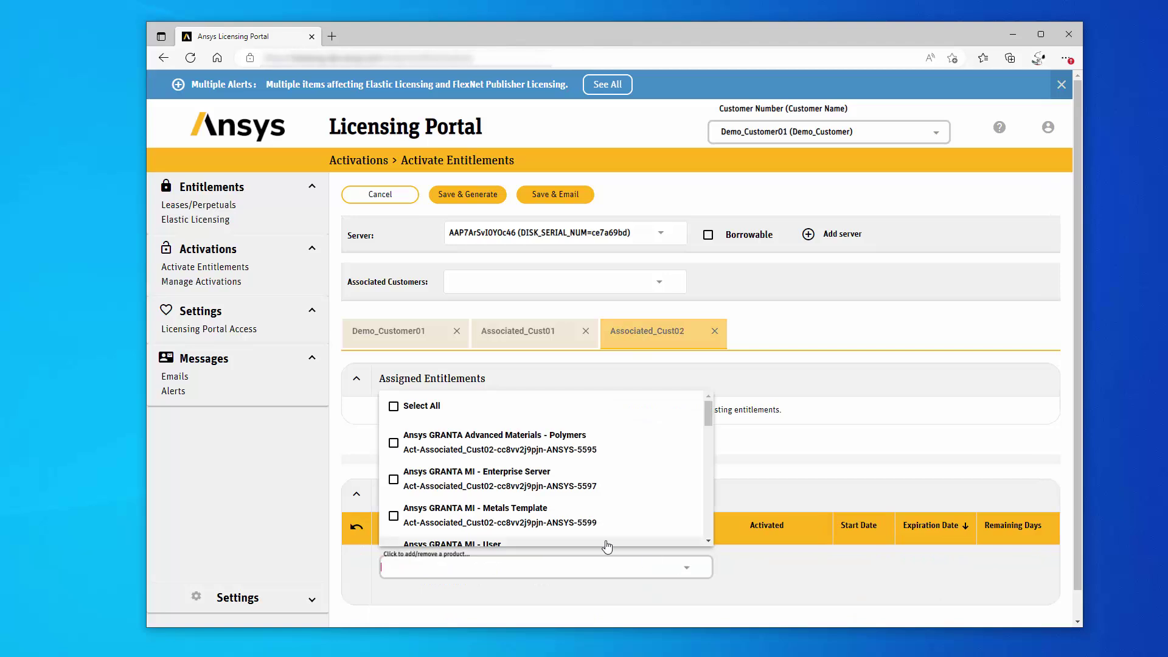
left_click(501, 480)
scroll(501, 481, "down", 3)
left_click(394, 496)
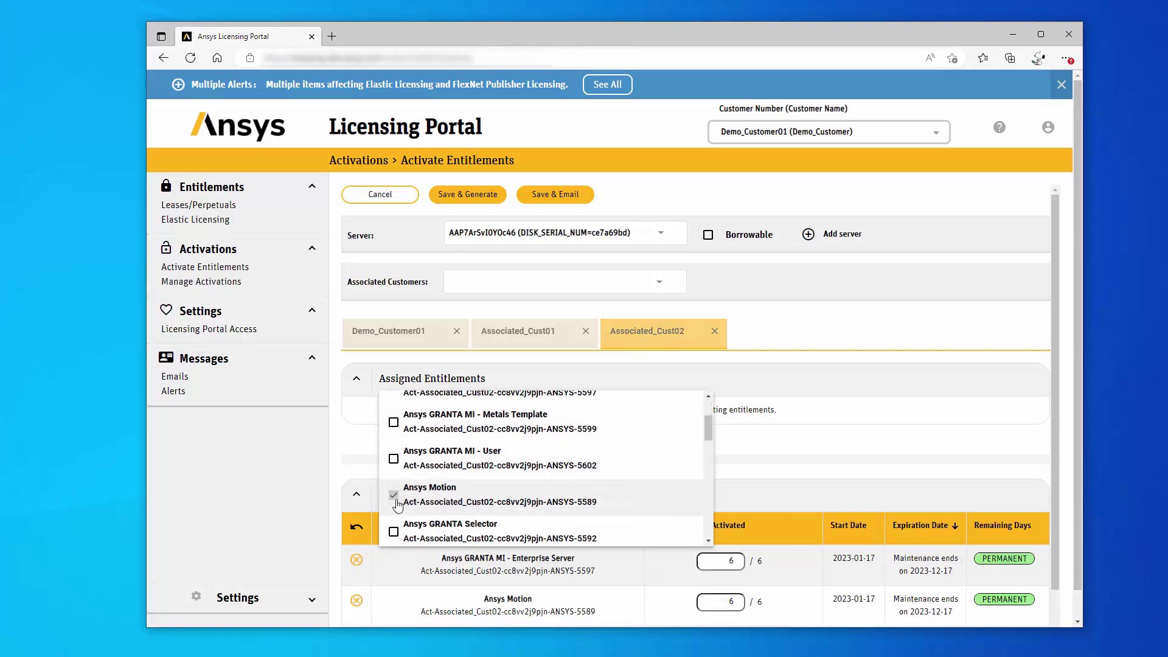
Save and generate the license, check both associated customers' products, and confirm activation
left_click(471, 196)
left_click(471, 194)
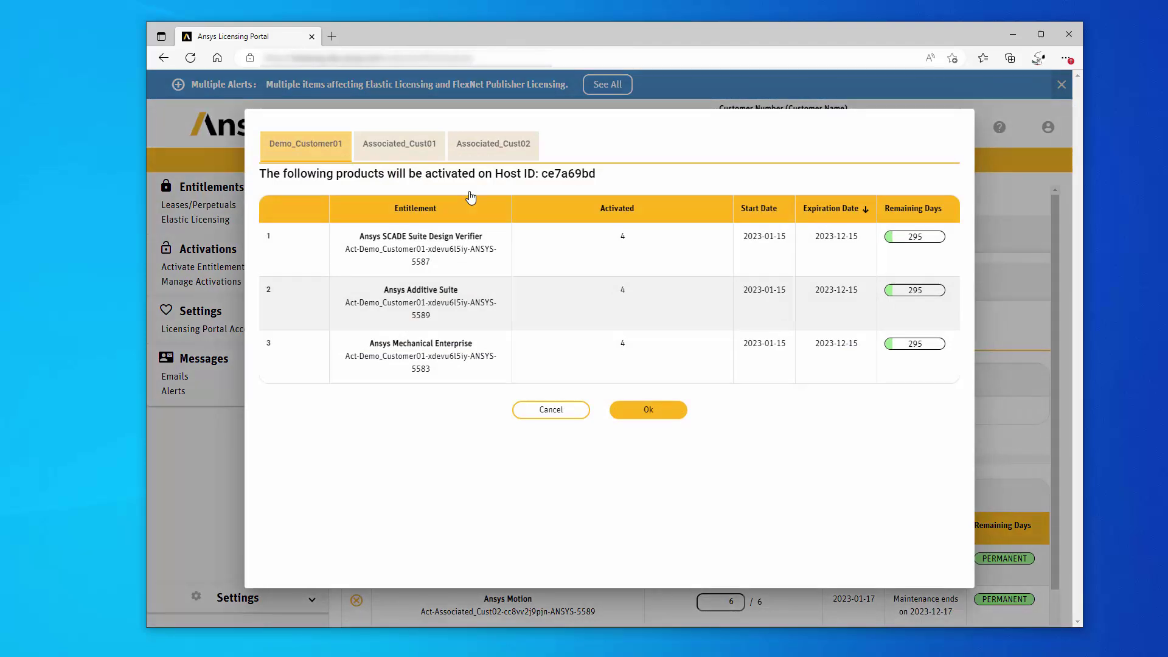
left_click(416, 144)
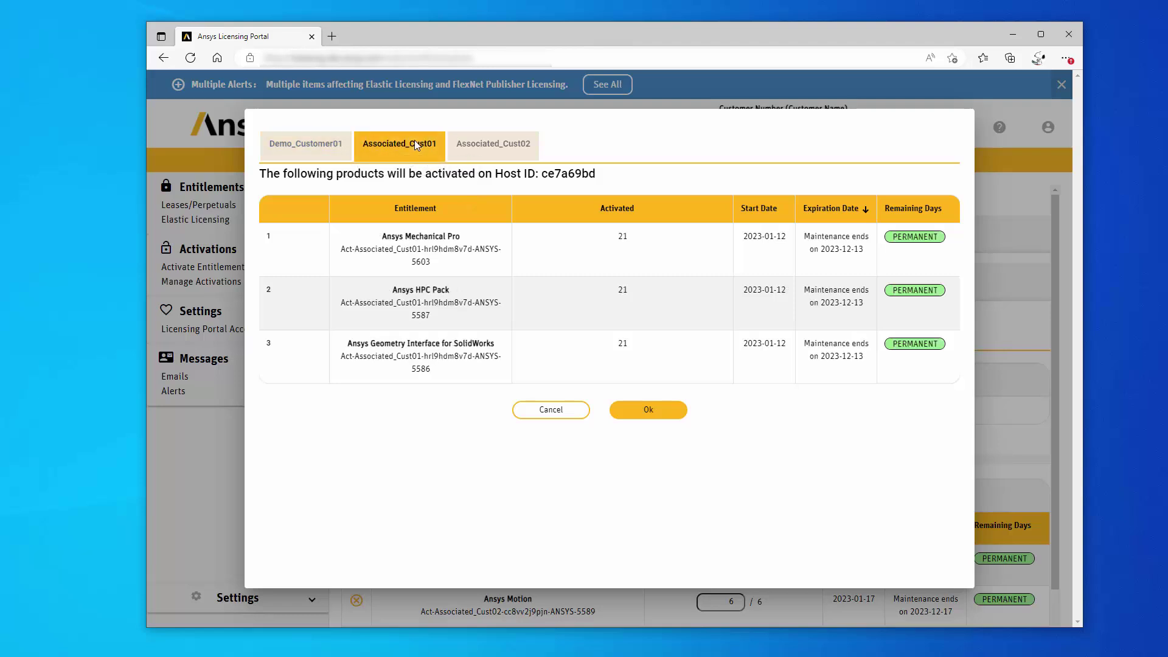
left_click(473, 149)
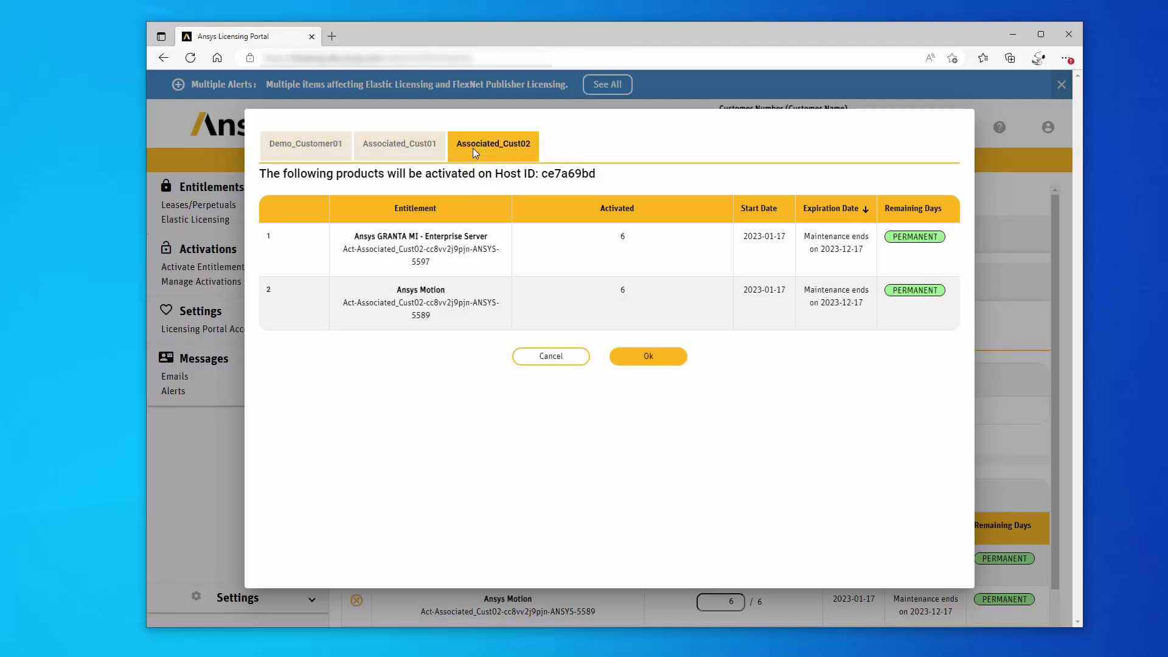
left_click(631, 364)
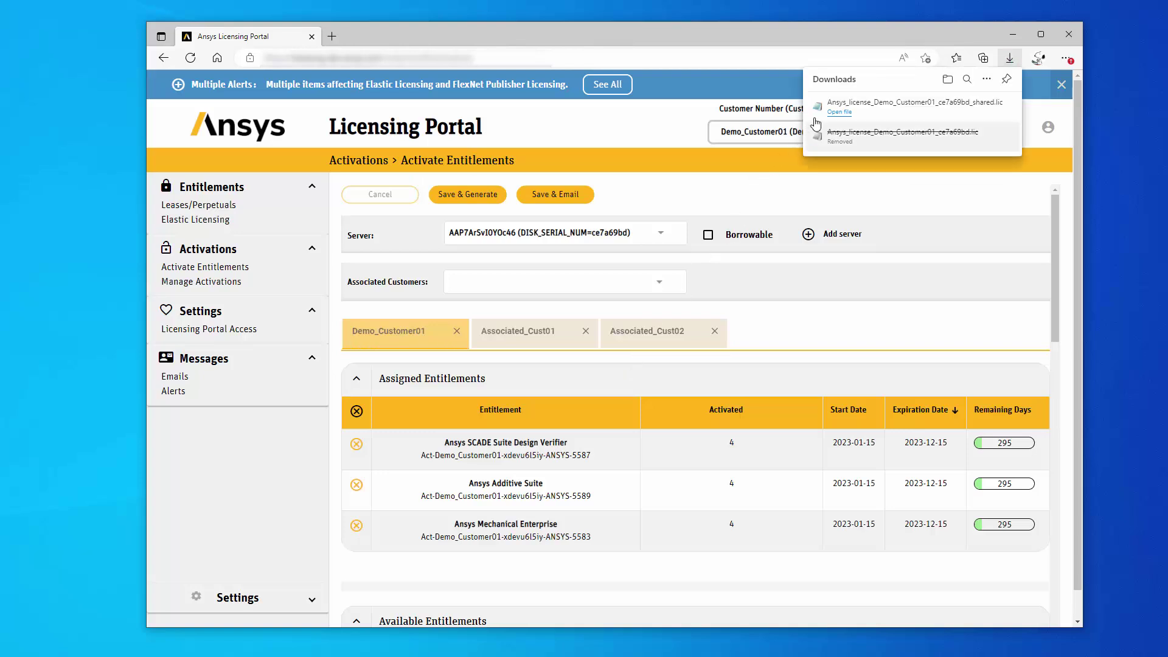
Open the downloaded combined .lic license file from the browser's Downloads panel
left_click(833, 113)
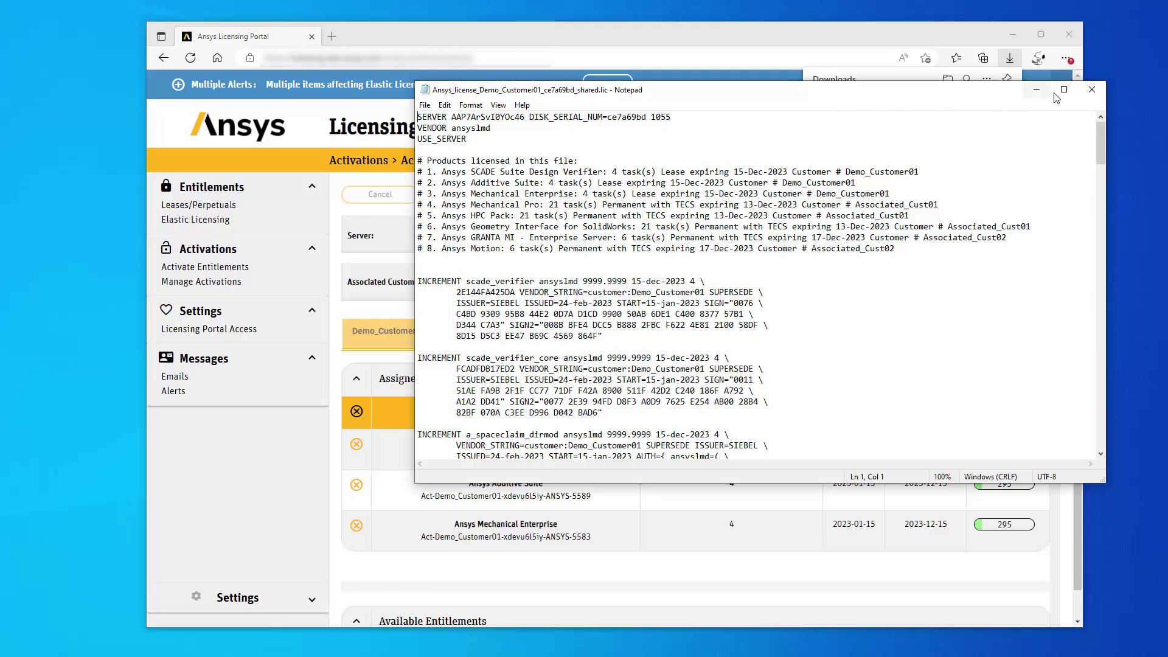
Close the Notepad window showing the eight-product license file
left_click(1090, 93)
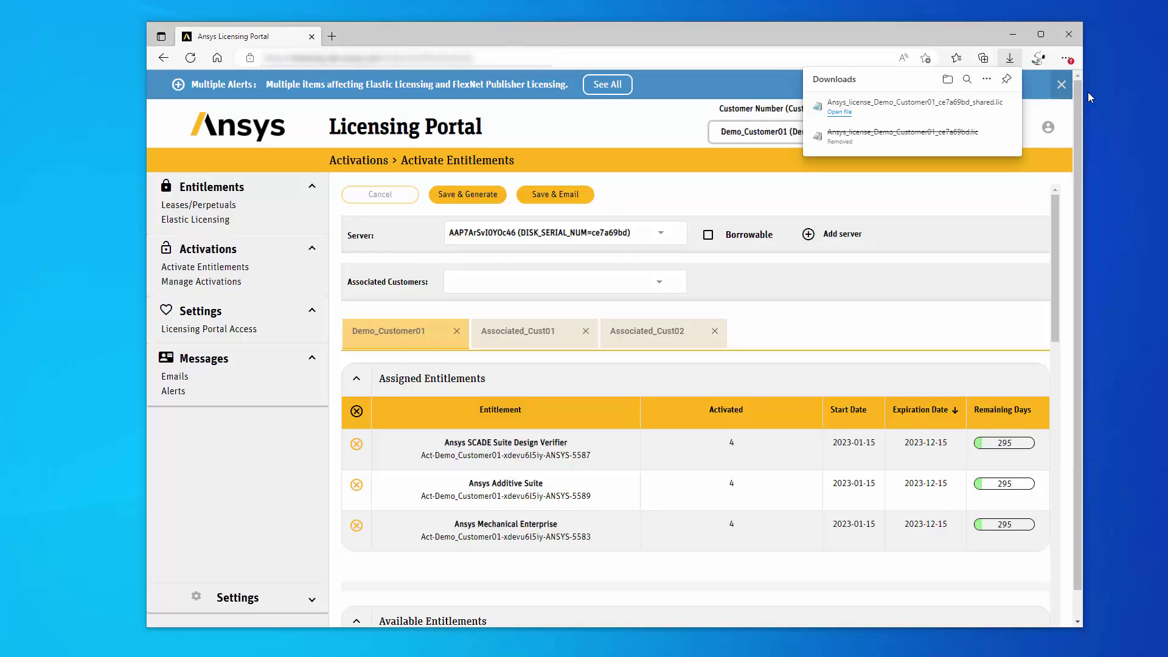